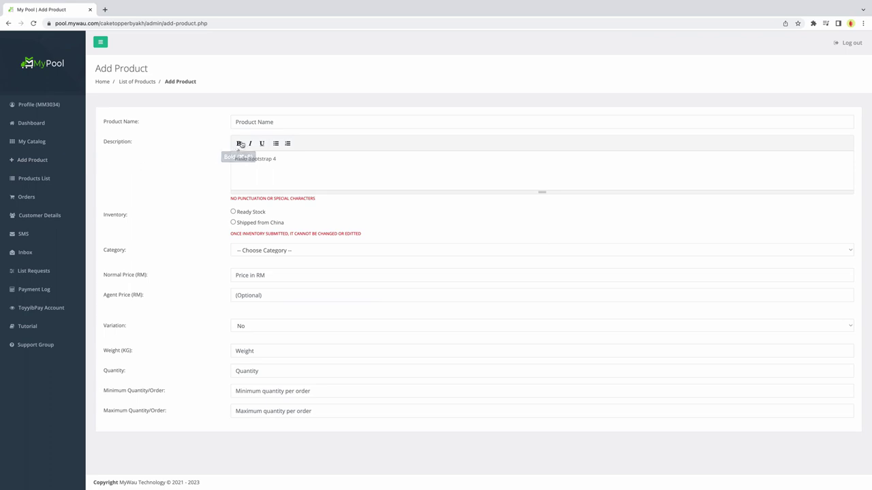
Name the product Topper Kartun and enter the description "Pelbagai design topper kartun"
click(252, 121)
click(290, 182)
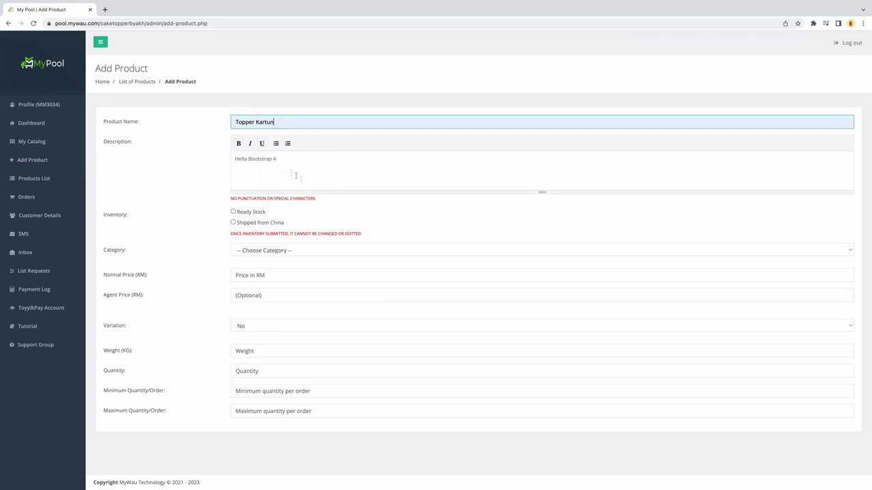
click(265, 166)
text(Pelbagai design topper kartun)
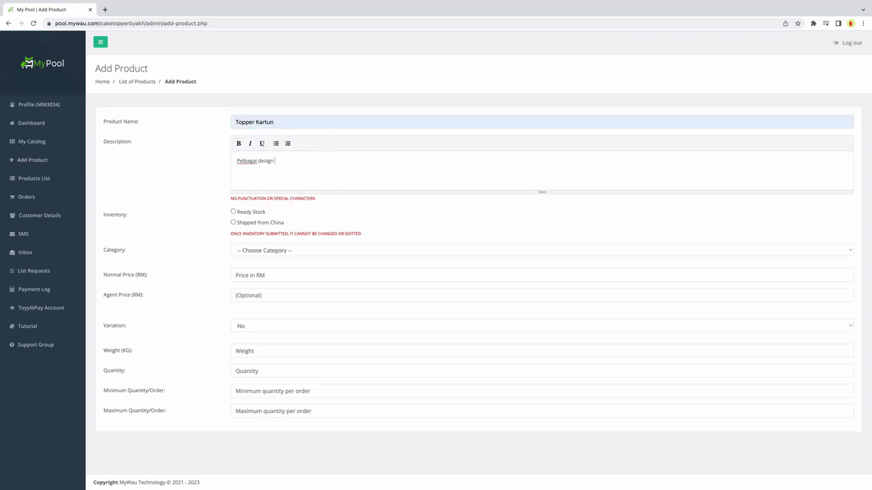
Set the product's inventory to Ready Stock and its category to Others
click(248, 213)
click(247, 253)
click(253, 385)
Set the product's normal price to RM 15 and its agent price to RM 12
click(271, 276)
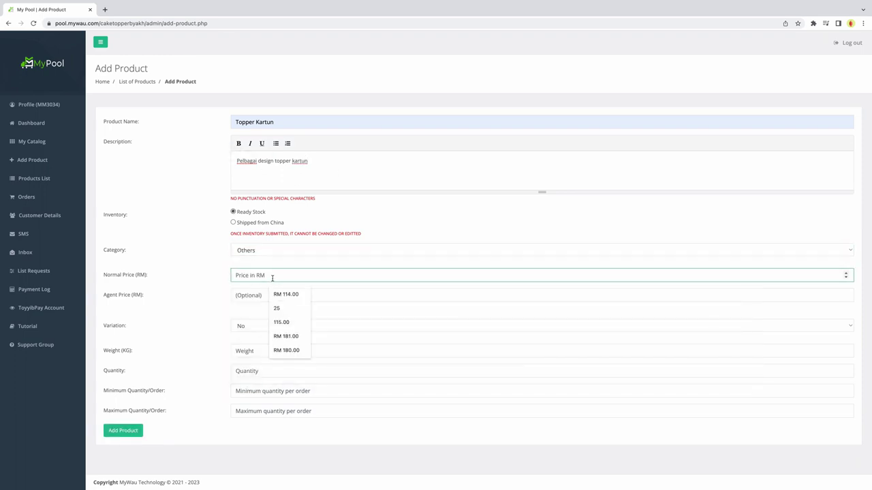
text(15)
click(270, 295)
text(12)
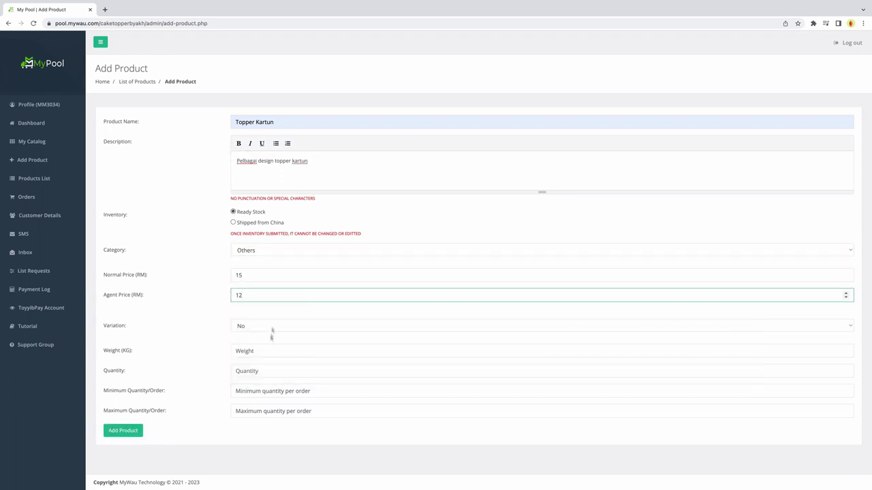
Set weight to 1 kg, quantity to 80, minimum per order to 1 and maximum to 10, and submit the new product
click(271, 351)
text(1)
click(266, 380)
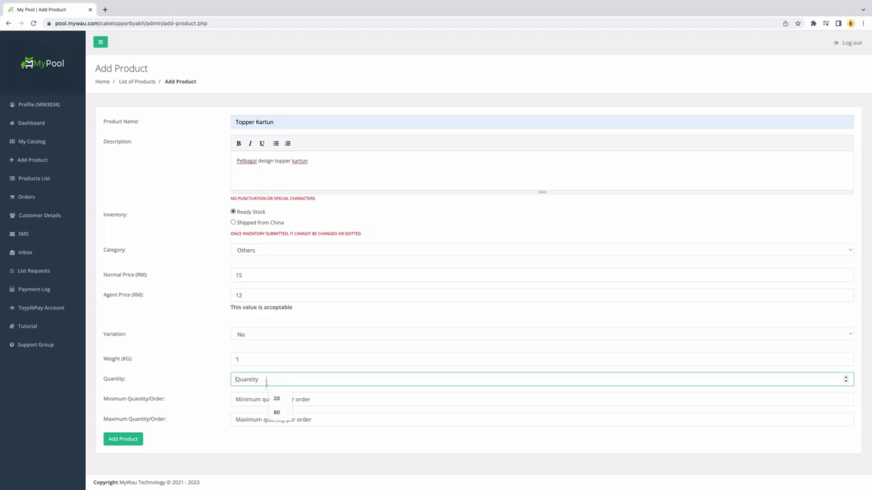
click(277, 412)
click(257, 401)
text(1)
click(330, 419)
text(10)
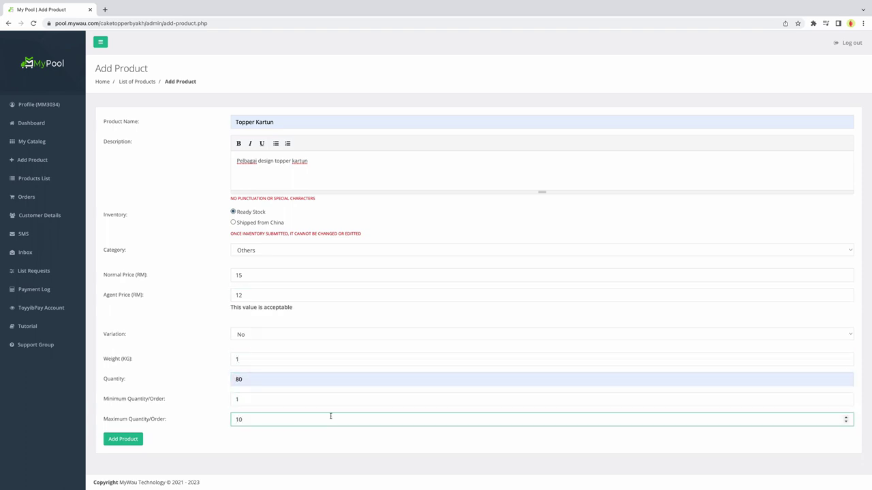
click(123, 440)
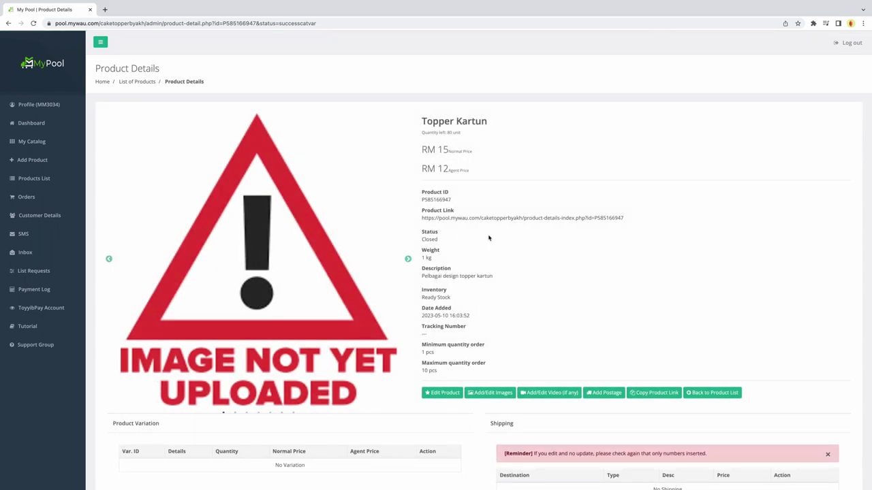
Change the product's status to Open Order, save it and return to the product details
scroll(479, 292, down, 3)
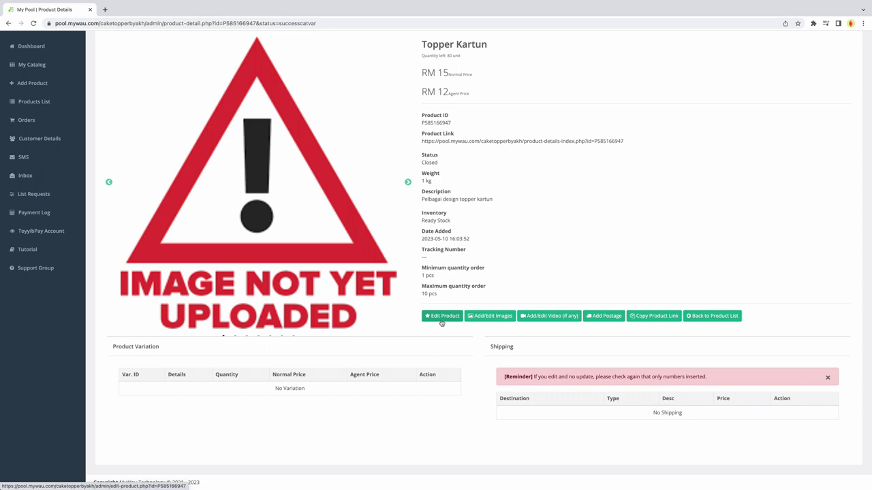
click(441, 316)
click(819, 130)
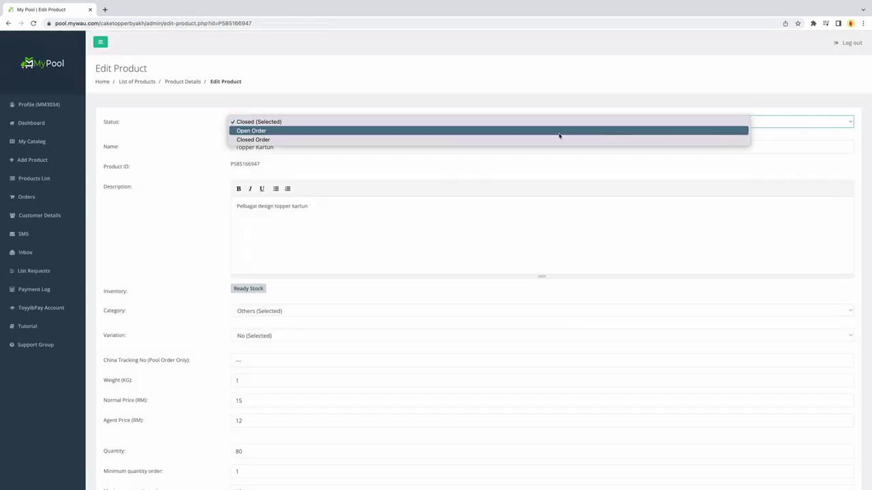
click(550, 131)
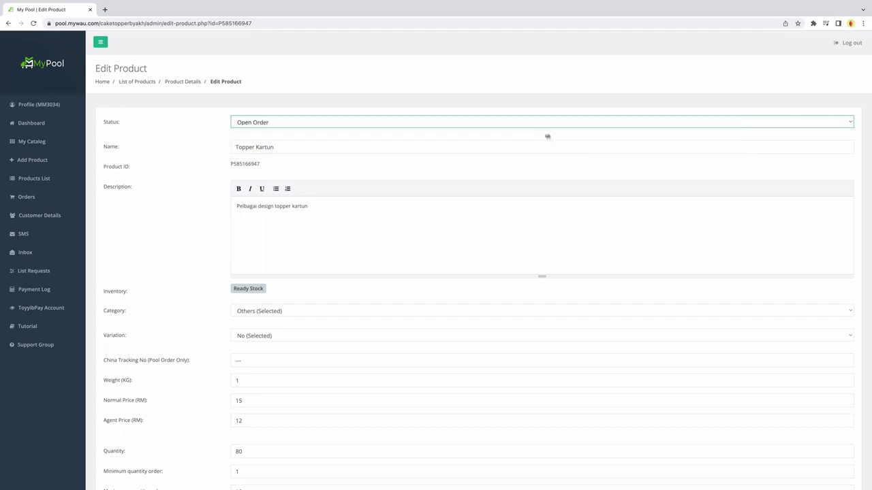
scroll(389, 451, down, 3)
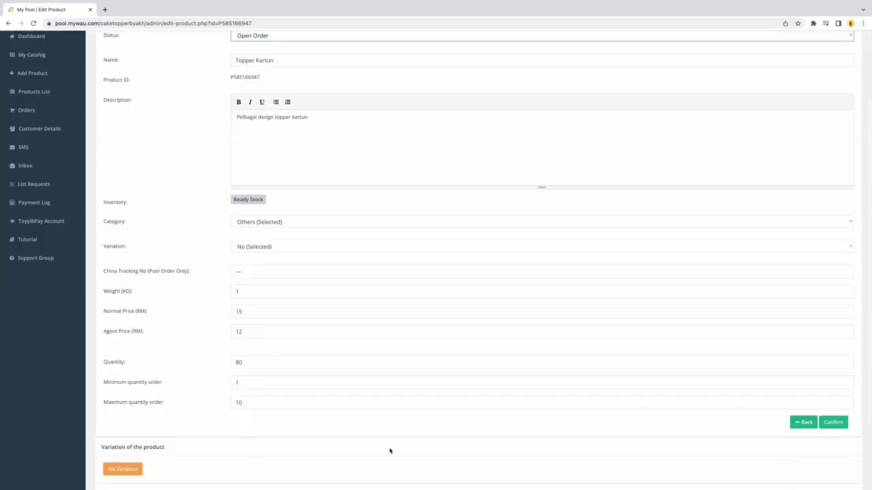
click(832, 422)
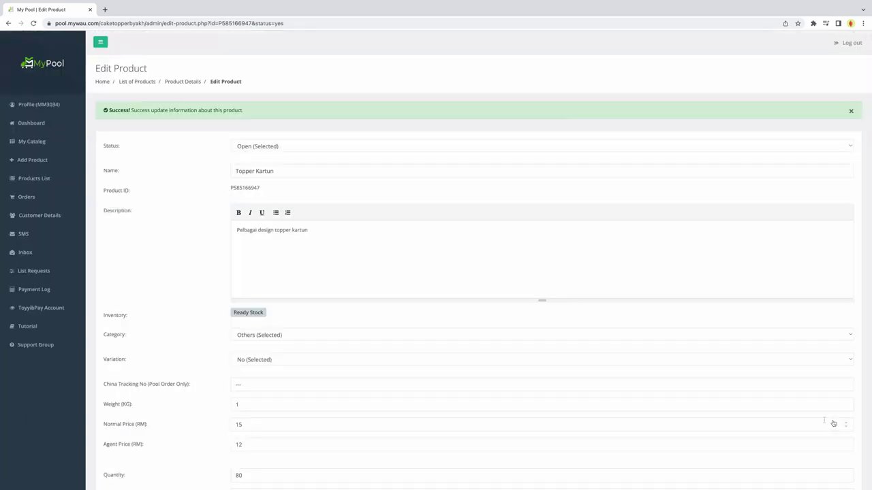
scroll(630, 407, down, 5)
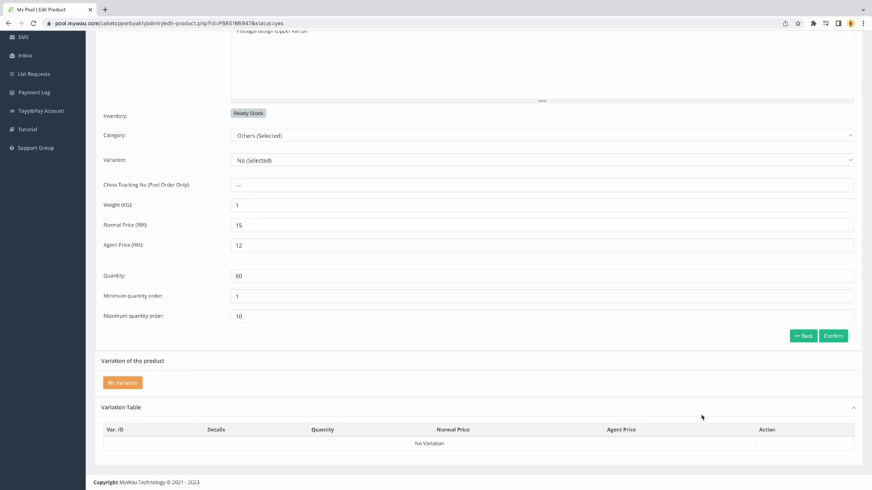
click(798, 340)
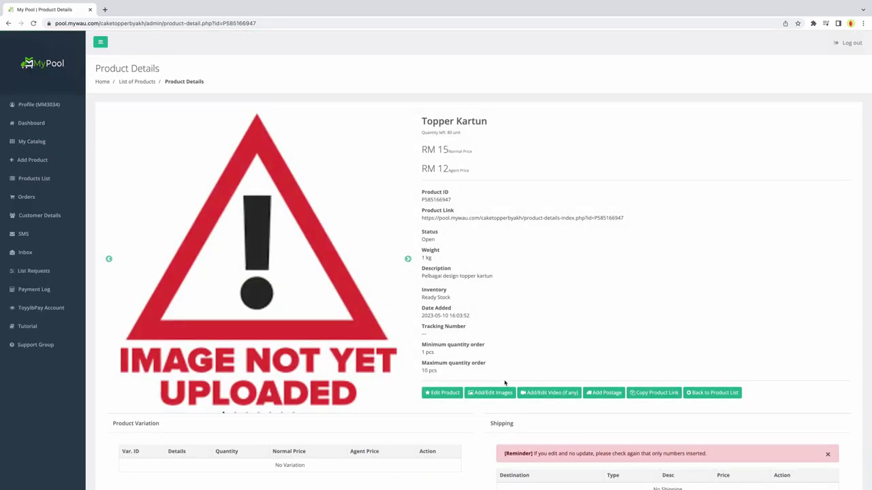
Choose the Avengers topper picture, the WhatsApp image ending in 40.jpeg in Downloads, as the product's image number 1
scroll(483, 407, down, 1)
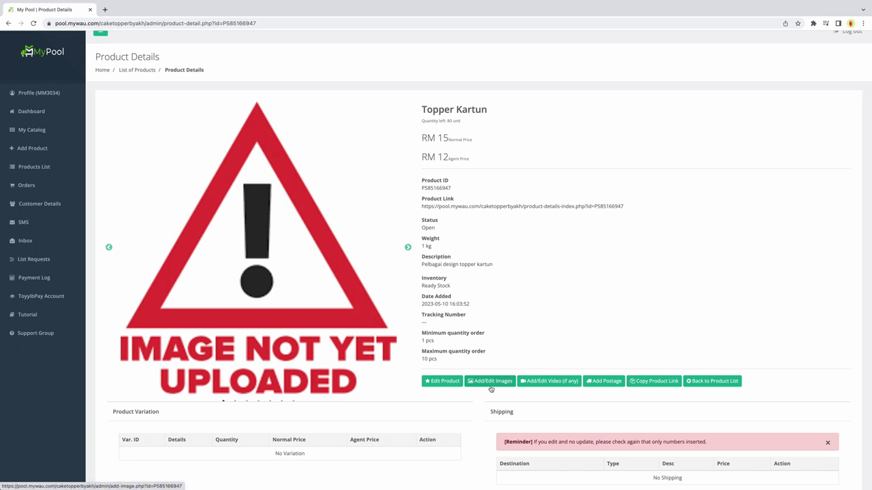
click(491, 388)
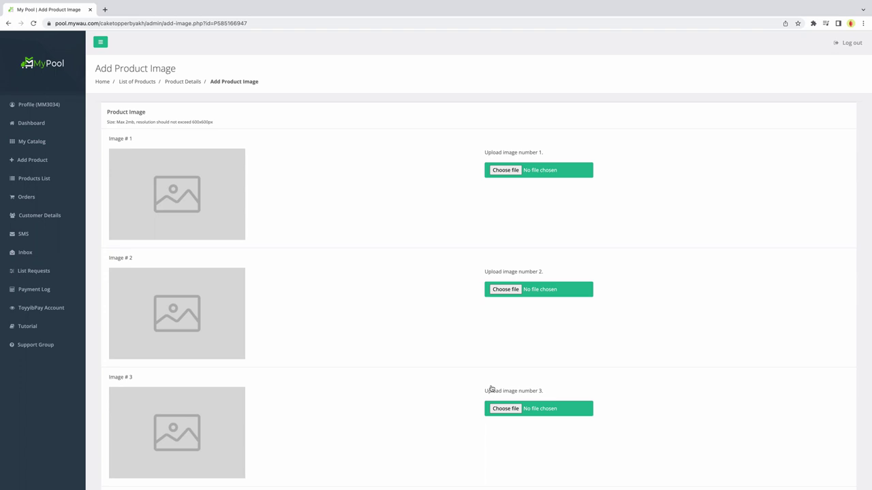
click(507, 172)
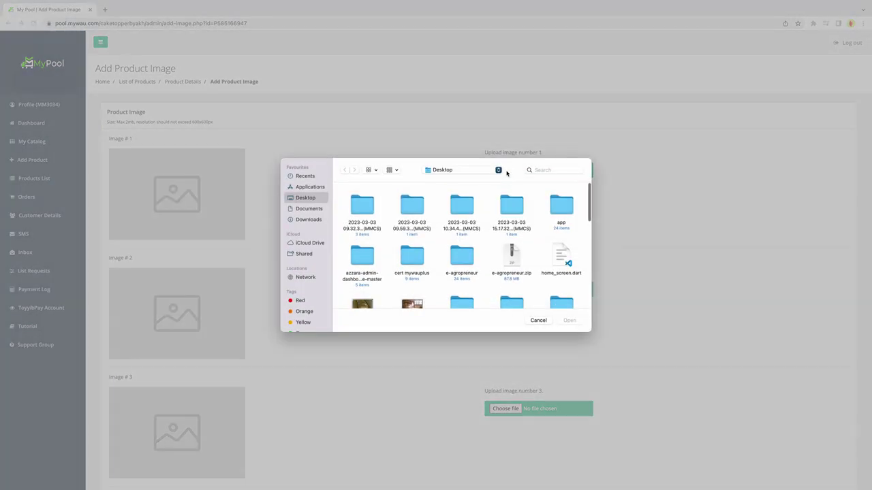
click(310, 219)
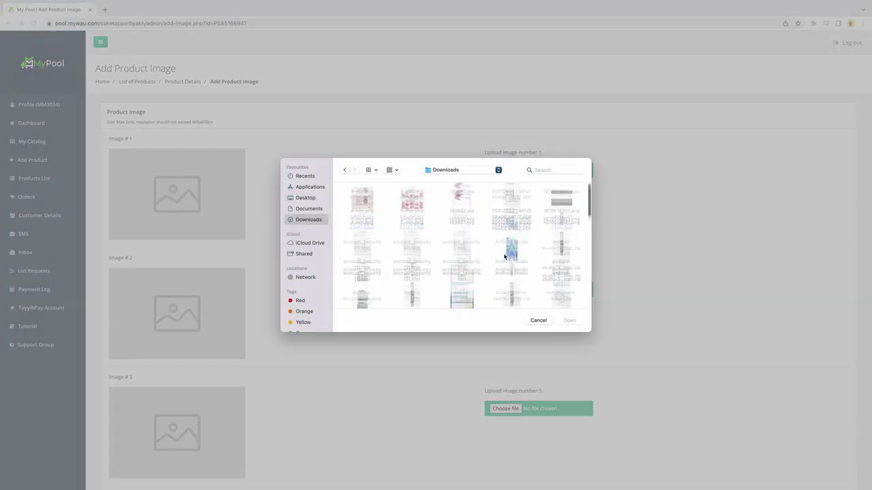
scroll(504, 253, down, 2)
click(355, 279)
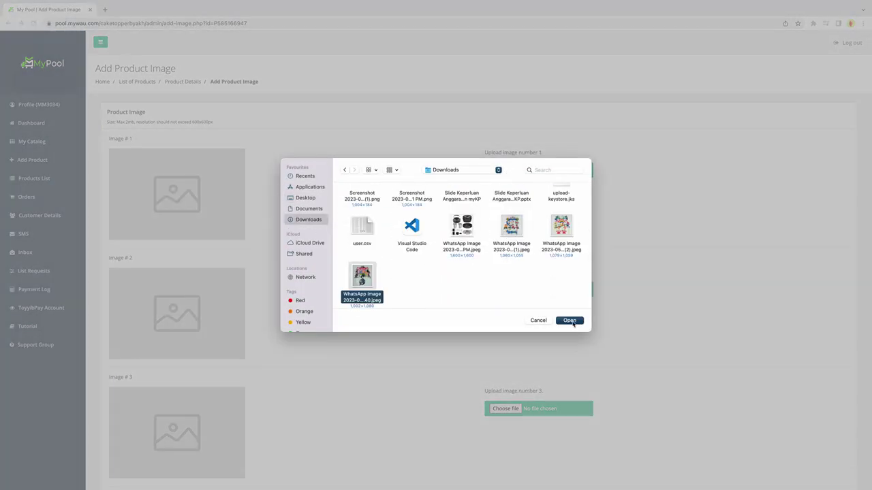
key(Return)
Choose the WhatsApp image ending in (1).jpeg as image number 2 and upload the selected product images
click(498, 291)
scroll(499, 293, down, 5)
click(511, 225)
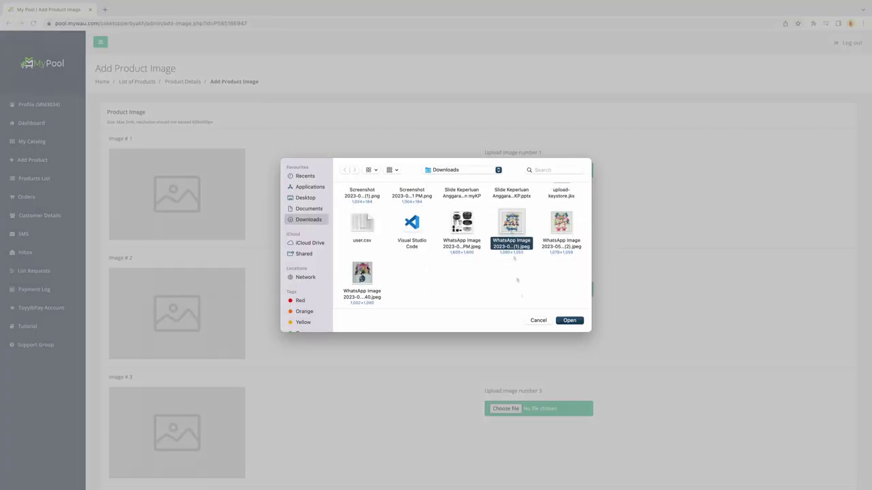
click(565, 321)
scroll(358, 397, down, 8)
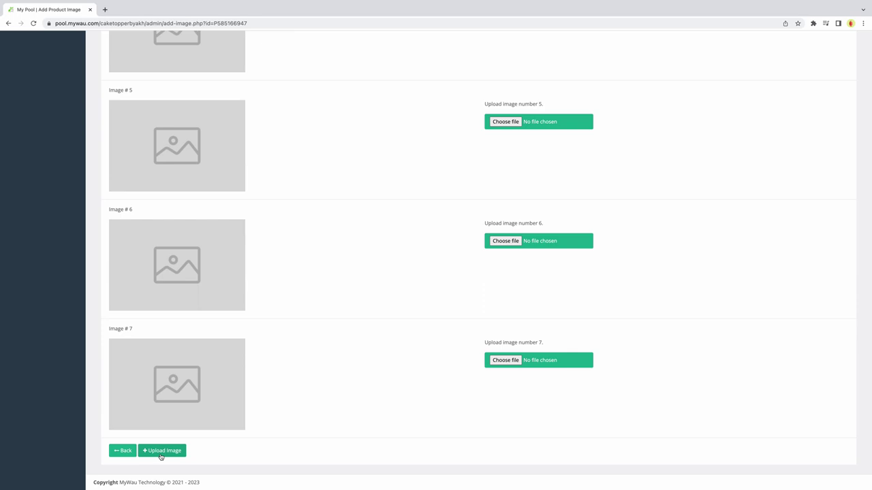
click(161, 452)
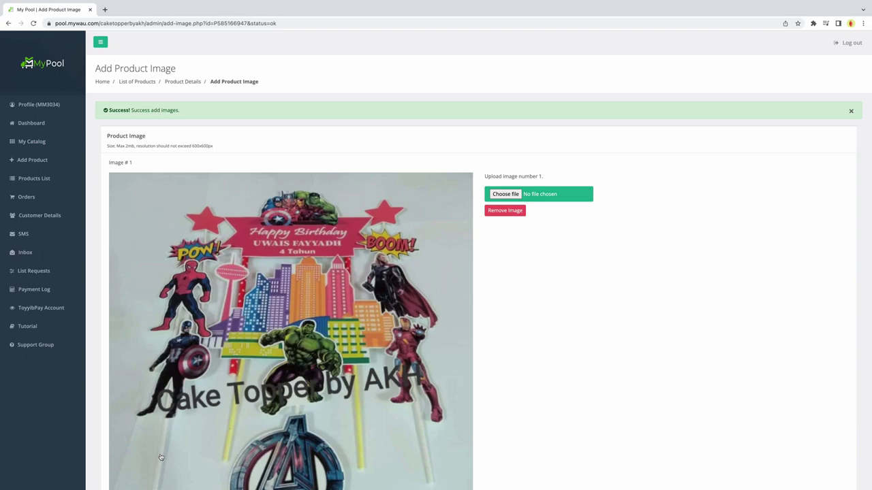
Review the uploaded images and return to the product details to browse the image carousel in both directions
scroll(538, 402, down, 10)
scroll(531, 381, up, 6)
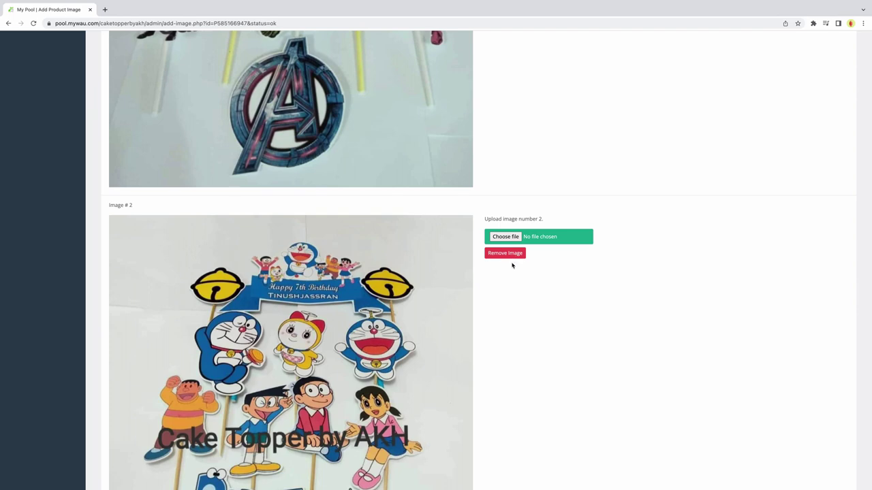
scroll(547, 352, down, 10)
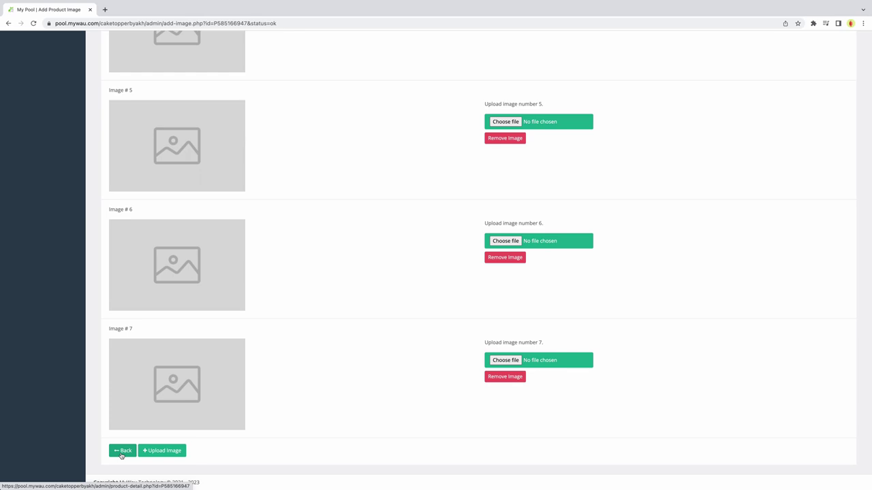
click(122, 451)
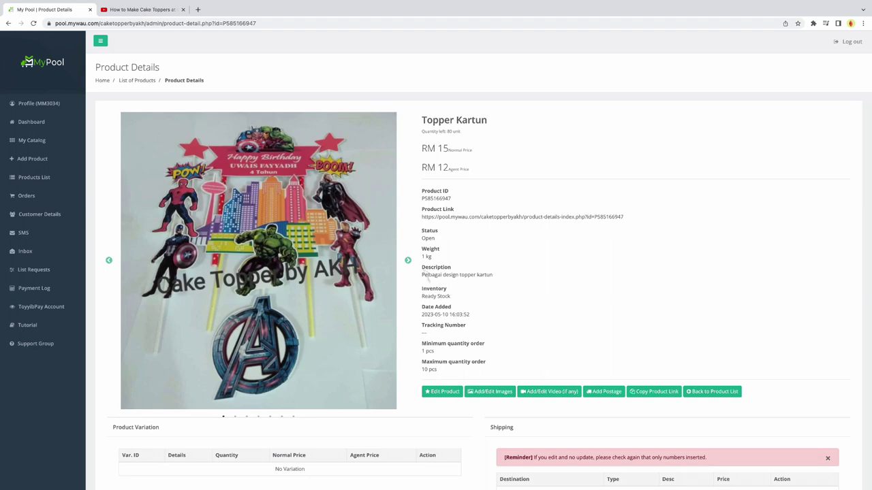
click(407, 260)
click(407, 260)
click(109, 260)
click(109, 261)
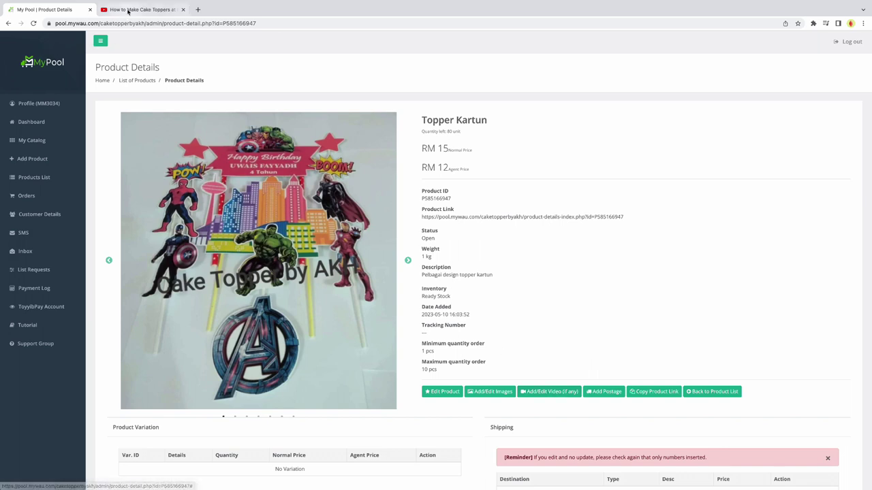
Switch to the YouTube cake topper video and copy only the src URL from its embed code
click(127, 11)
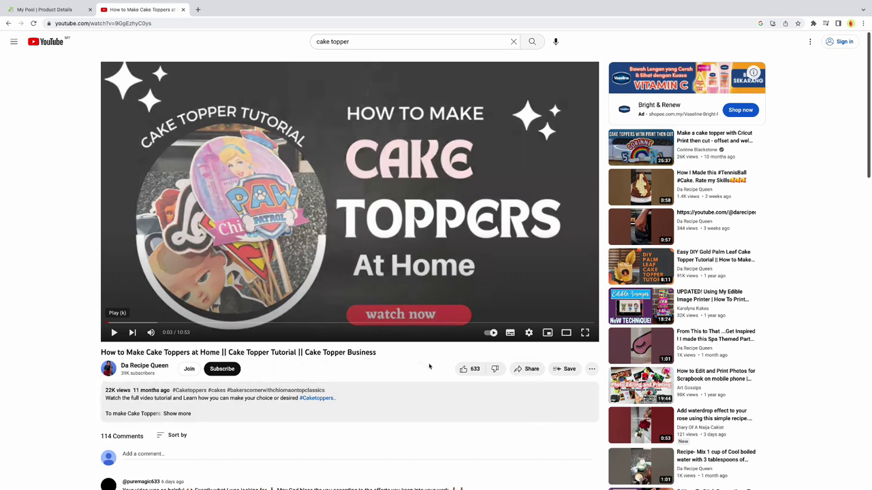
click(519, 371)
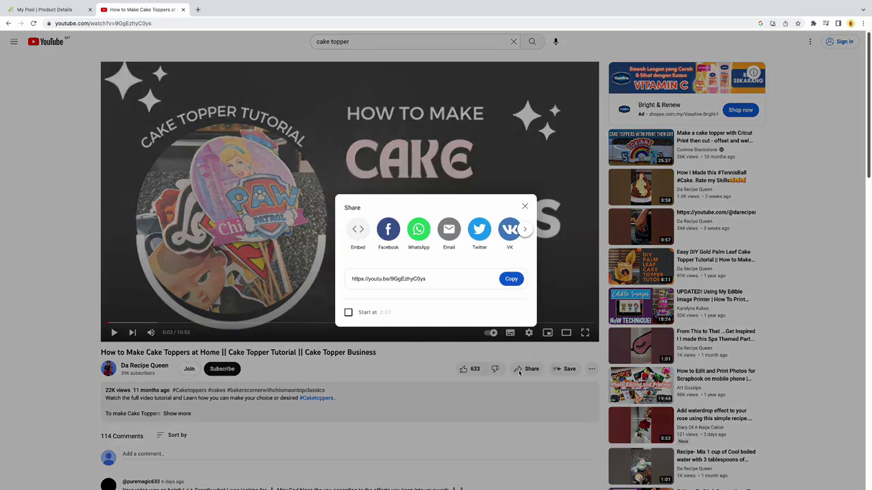
click(359, 232)
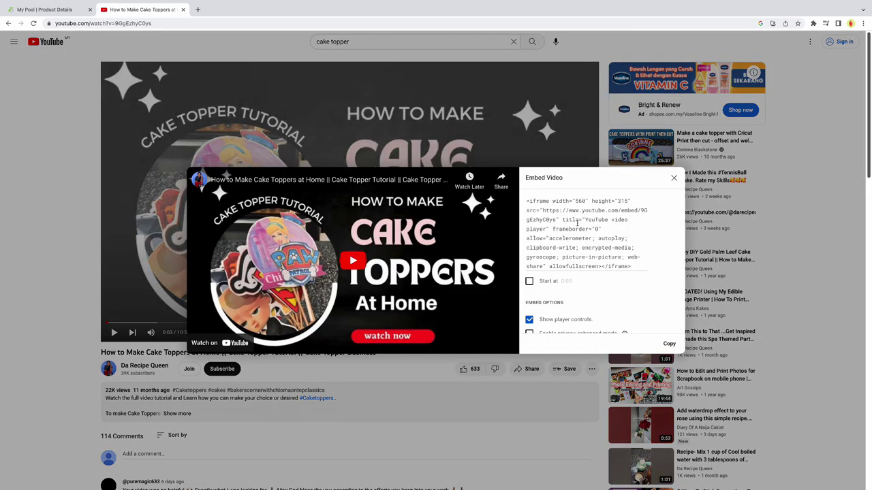
click(543, 211)
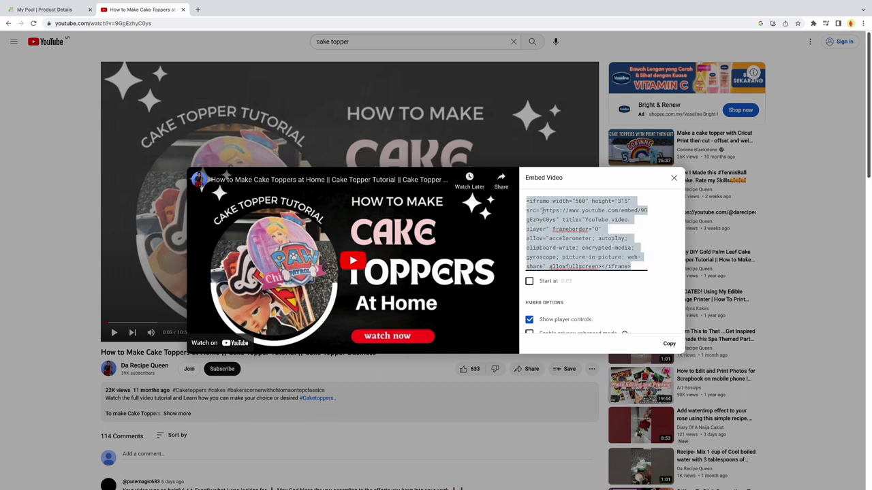
drag(542, 210, 555, 214)
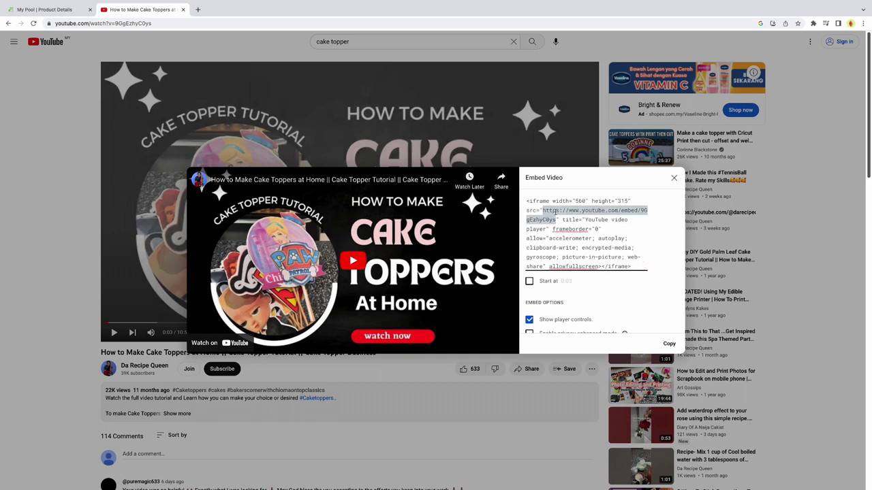
right_click(555, 215)
click(585, 289)
click(673, 180)
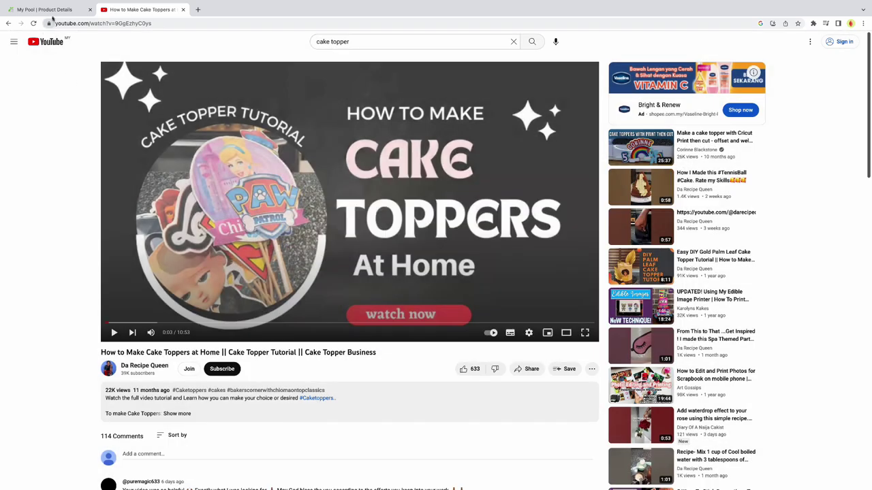
Return to the MyPool product details and save the copied YouTube embed link as Topper Kartun's new video link
click(49, 9)
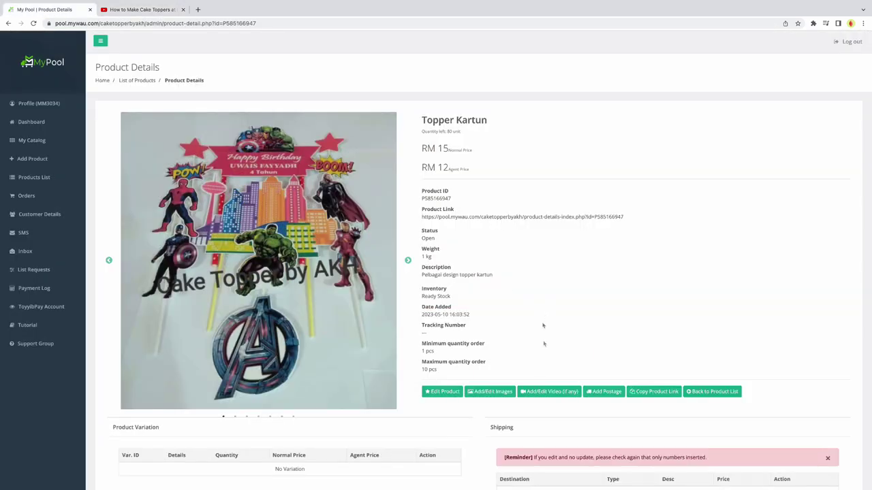
click(553, 395)
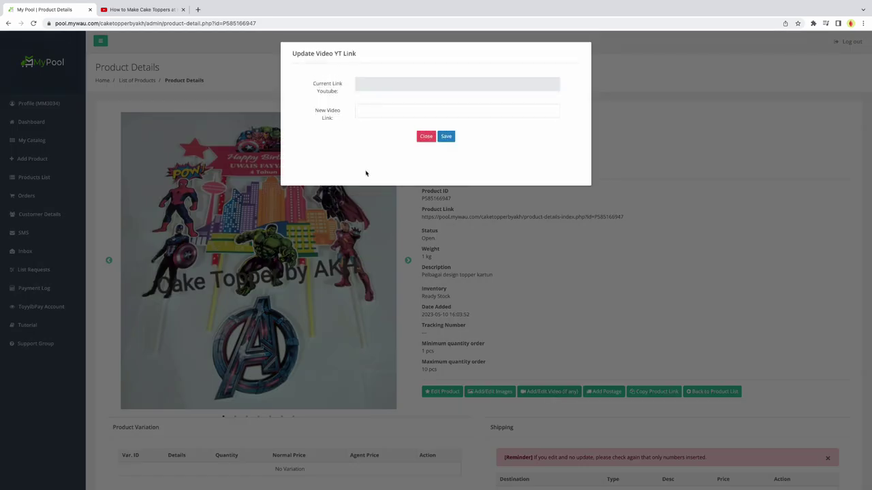
click(376, 115)
right_click(379, 114)
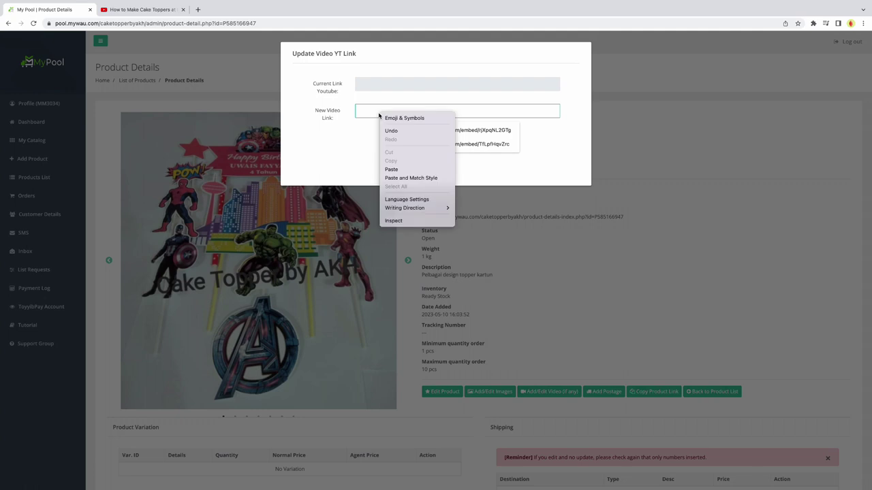
click(391, 168)
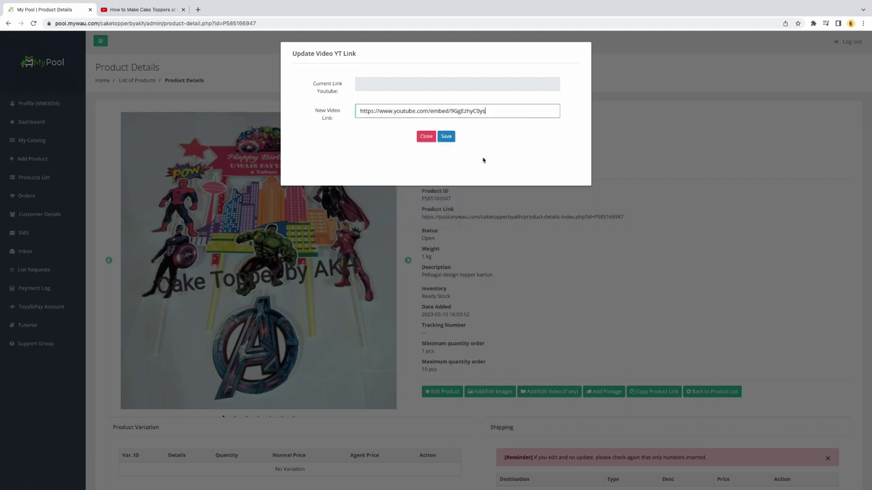
click(446, 136)
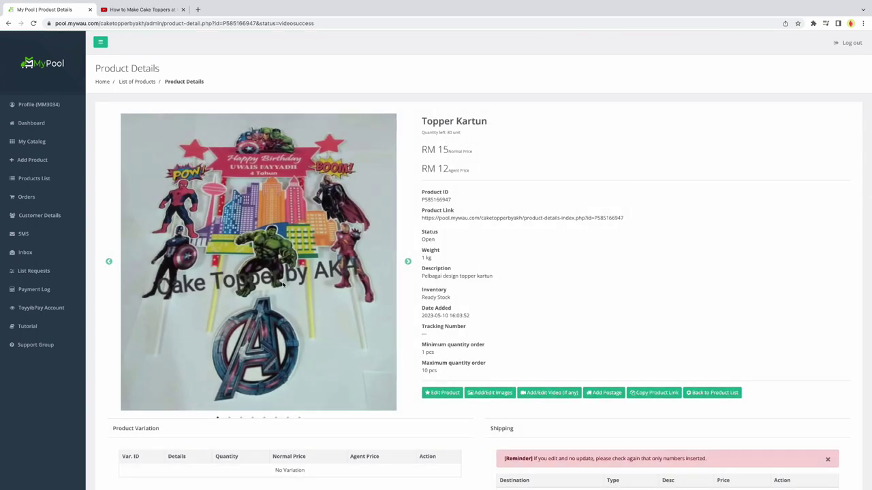
Browse the product's image carousel to the embedded YouTube video, check its playback, and continue through the remaining images
click(407, 262)
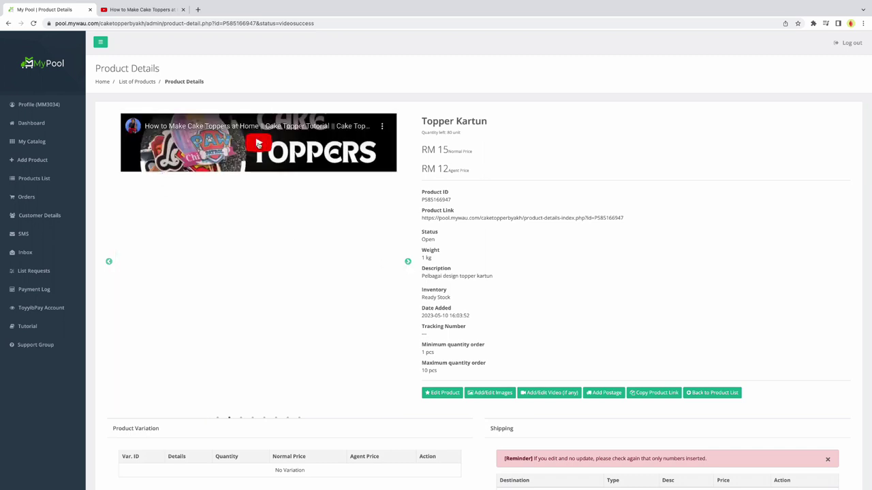
click(273, 161)
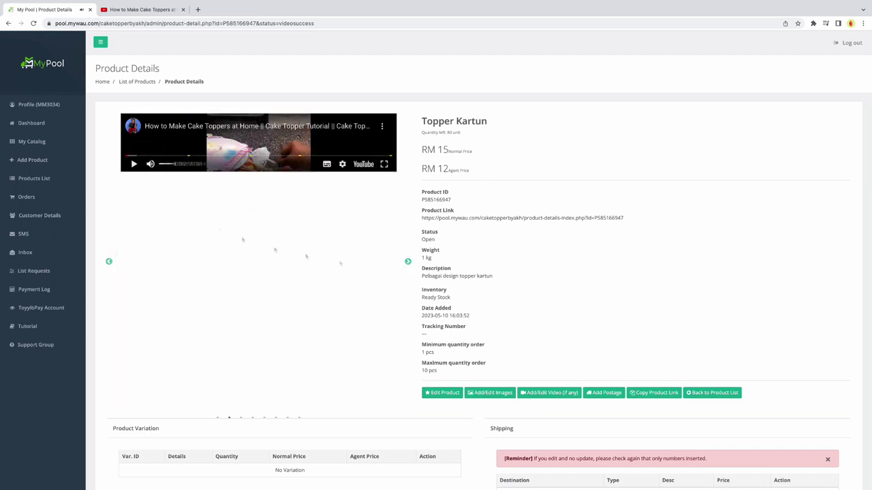
click(410, 265)
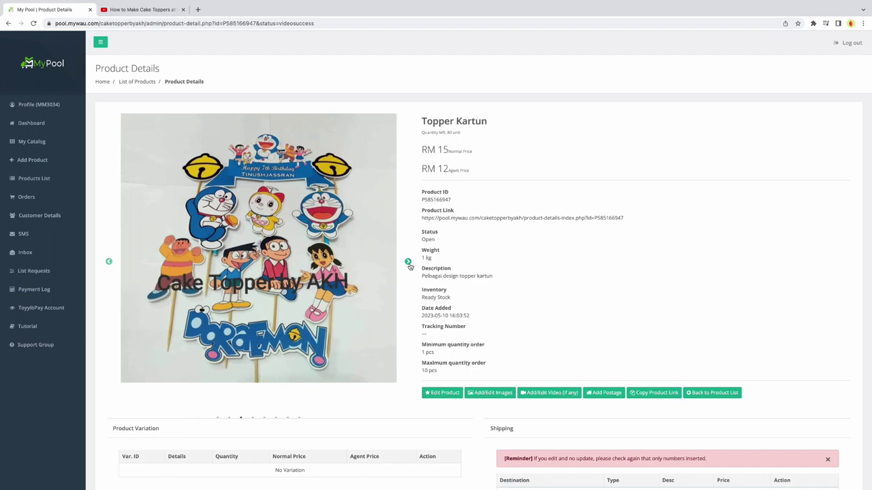
click(408, 262)
click(408, 262)
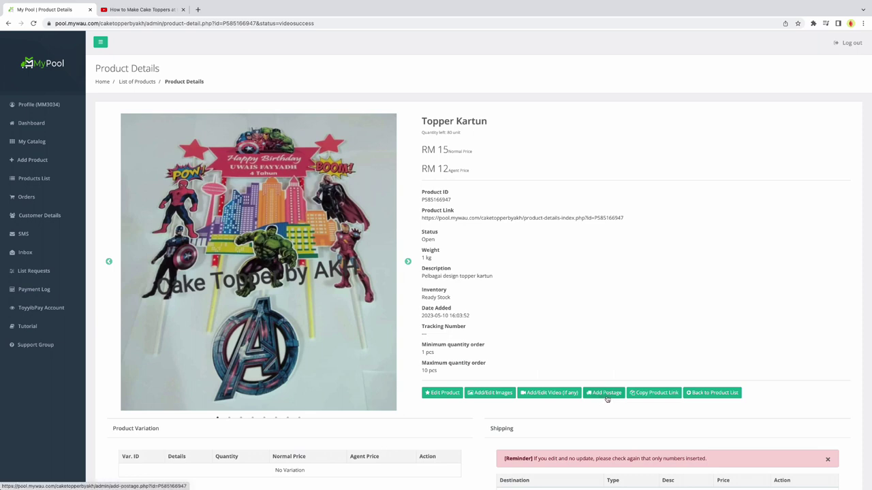
Add per-item postage from 1 unit upward, with a basic price of 8 for Semenanjung and 12 for Sabah & Sarawak
click(607, 398)
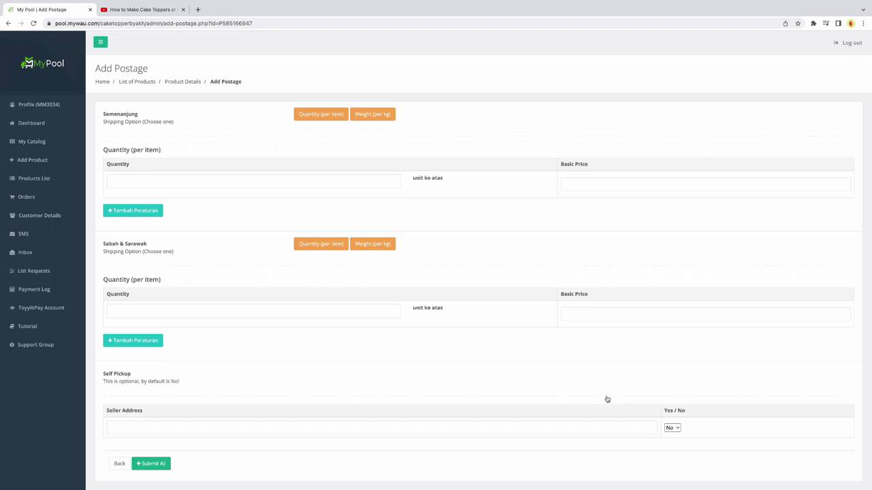
scroll(693, 229, down, 2)
scroll(693, 230, up, 2)
click(125, 178)
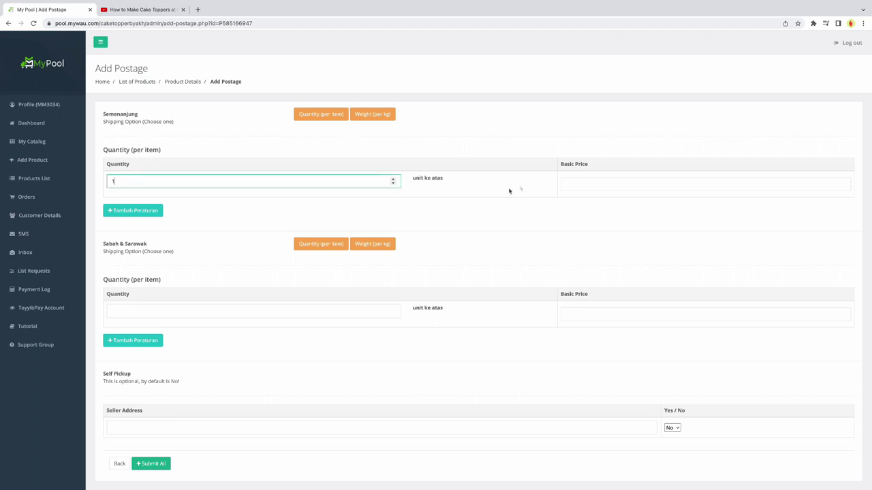
click(585, 183)
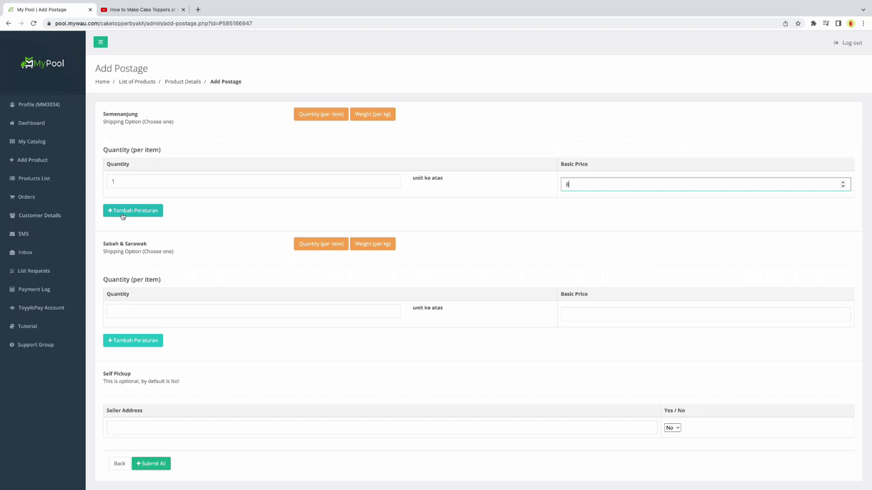
click(124, 312)
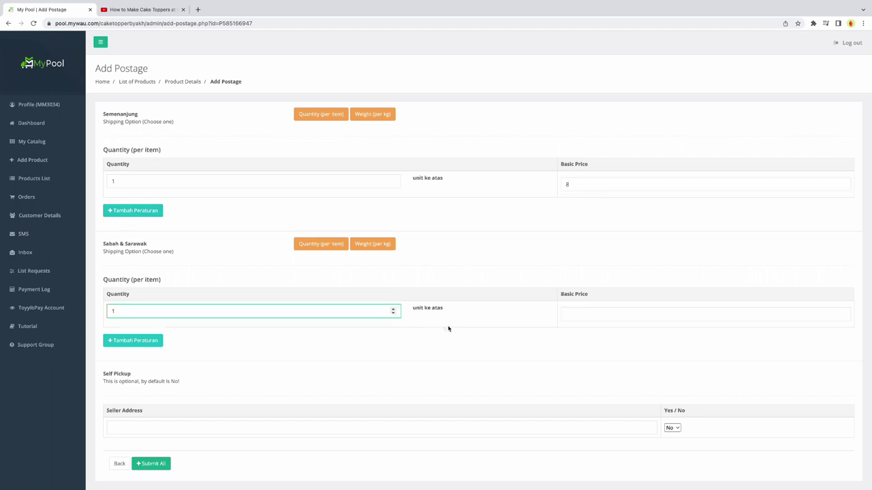
click(594, 312)
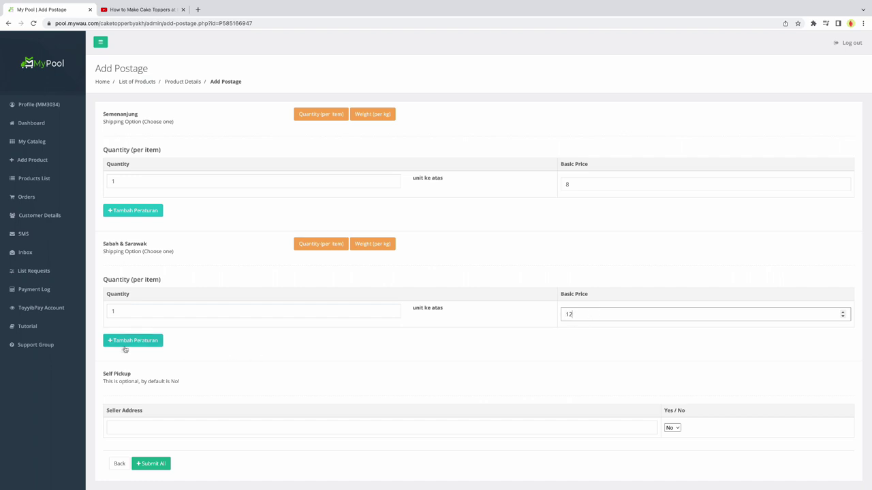
Keep self pickup set to No and submit all the postage settings
scroll(272, 375, down, 1)
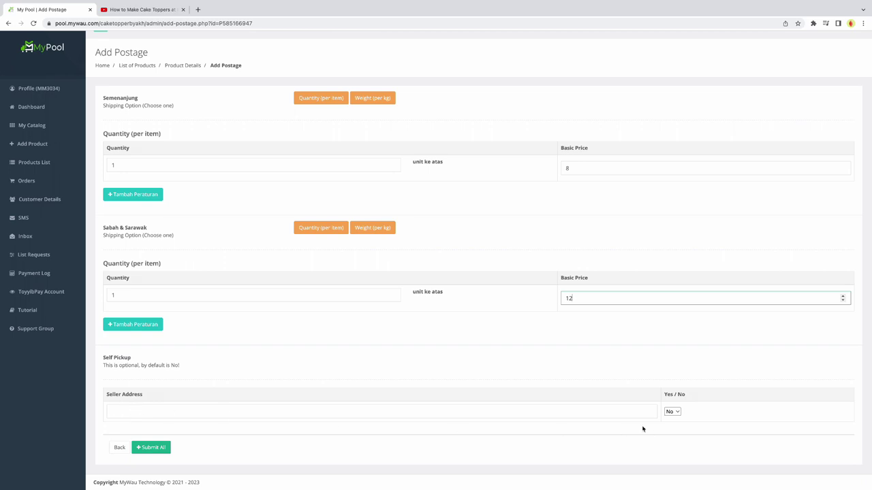
click(672, 412)
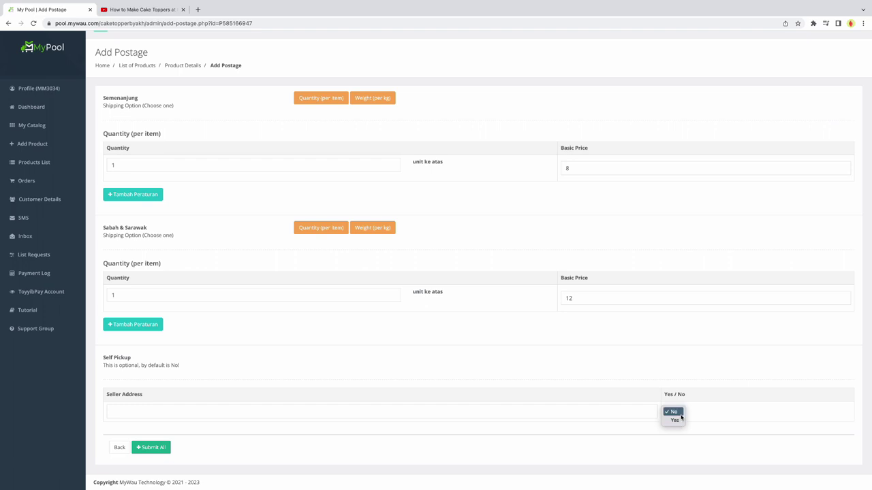
click(680, 413)
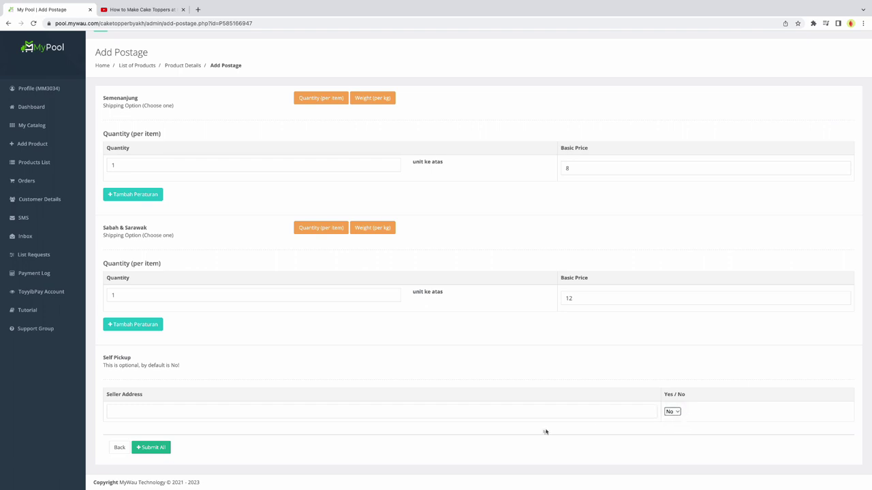
click(151, 449)
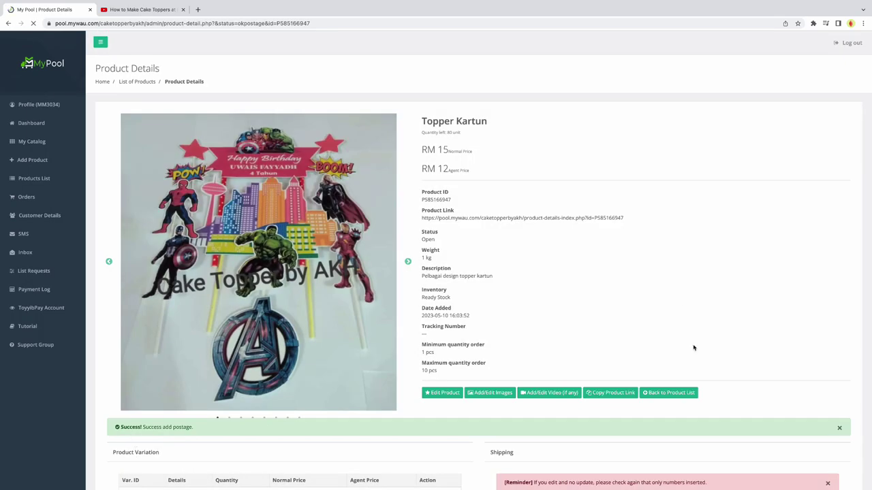
Review the product's shipping rates, inspect the Semenanjung postage editing form, and go back without changing it
scroll(693, 348, down, 3)
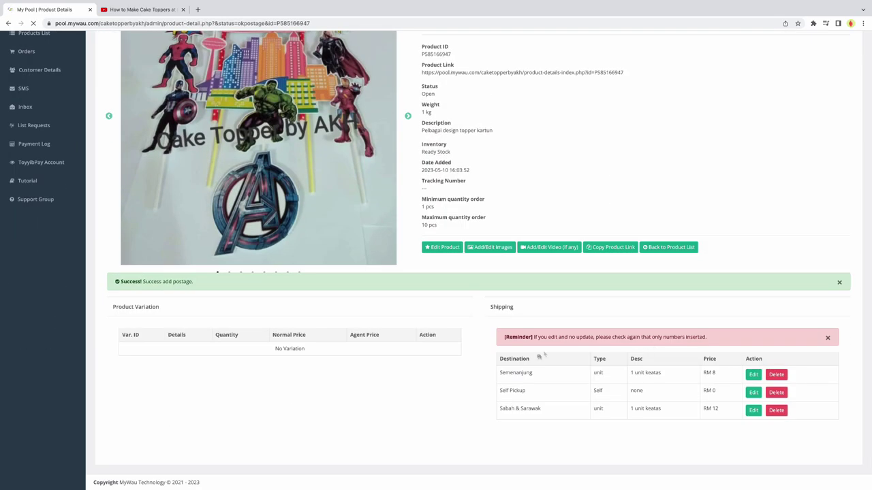
click(754, 377)
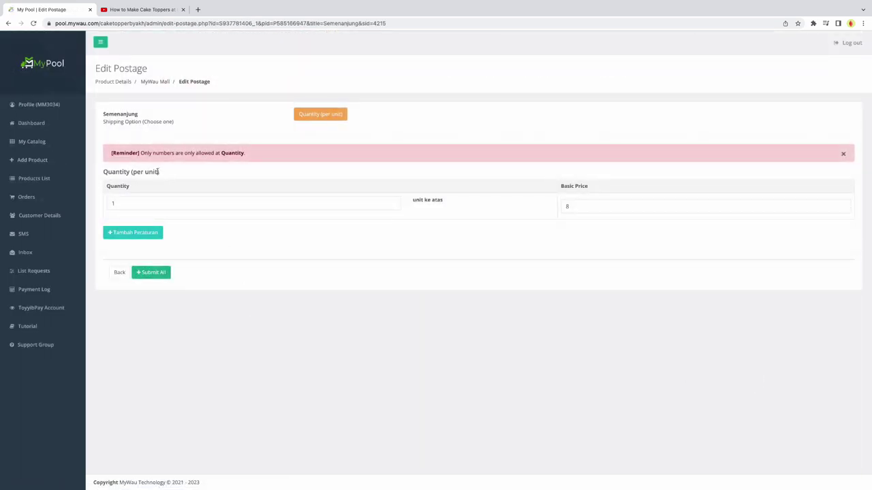
click(119, 273)
scroll(680, 329, down, 3)
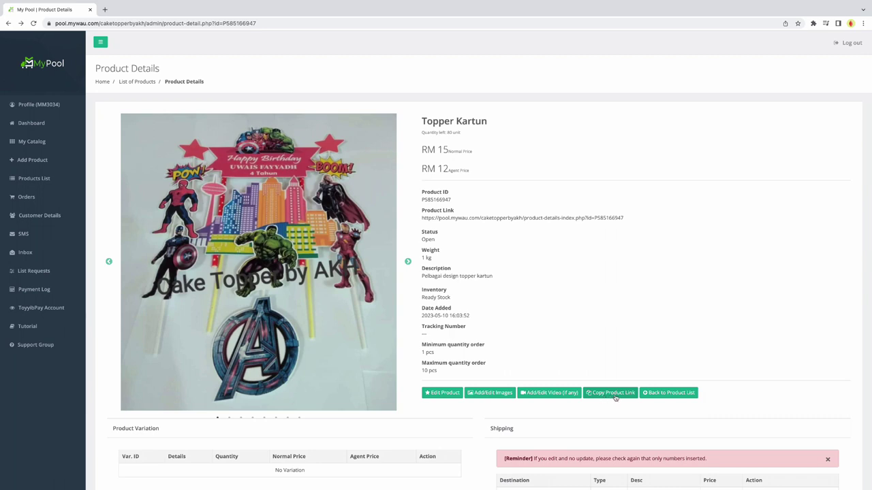
Copy the Topper Kartun product link and return to the list of products
click(615, 397)
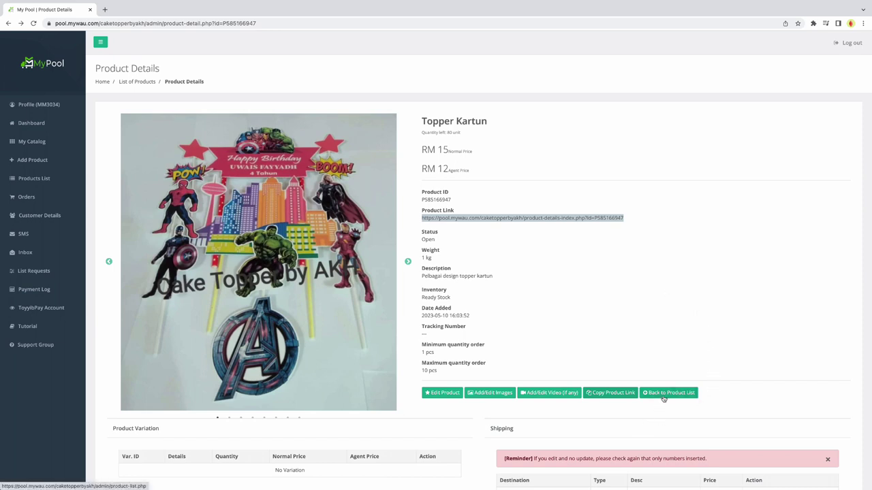
scroll(663, 399, down, 1)
click(670, 371)
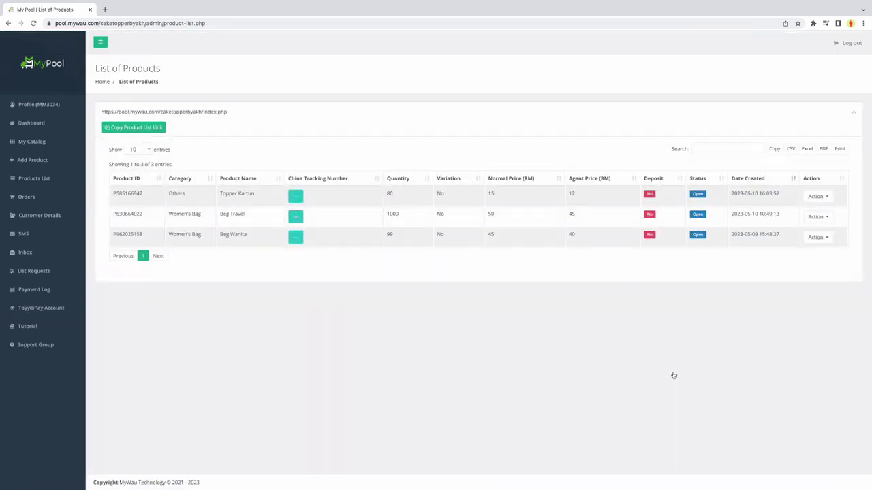